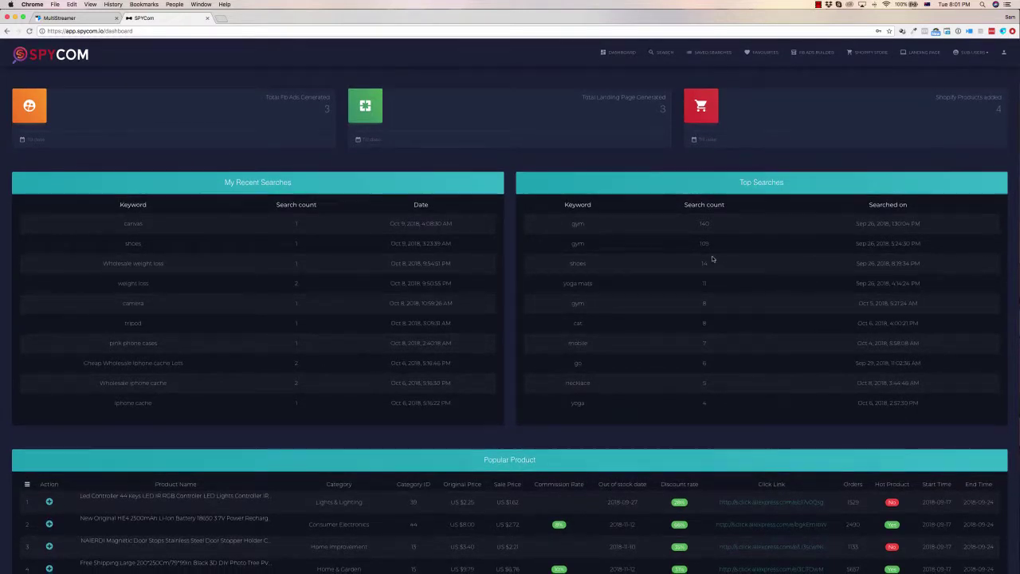
Search SPYCOM products for the keyword 'yoga', bringing up 47 results.
{"action": "scroll", "coordinate": [715, 259], "scroll_direction": "down", "scroll_amount": 2}
{"action": "scroll", "coordinate": [715, 259], "scroll_direction": "down", "scroll_amount": 5}
{"action": "scroll", "coordinate": [715, 259], "scroll_direction": "down", "scroll_amount": 5}
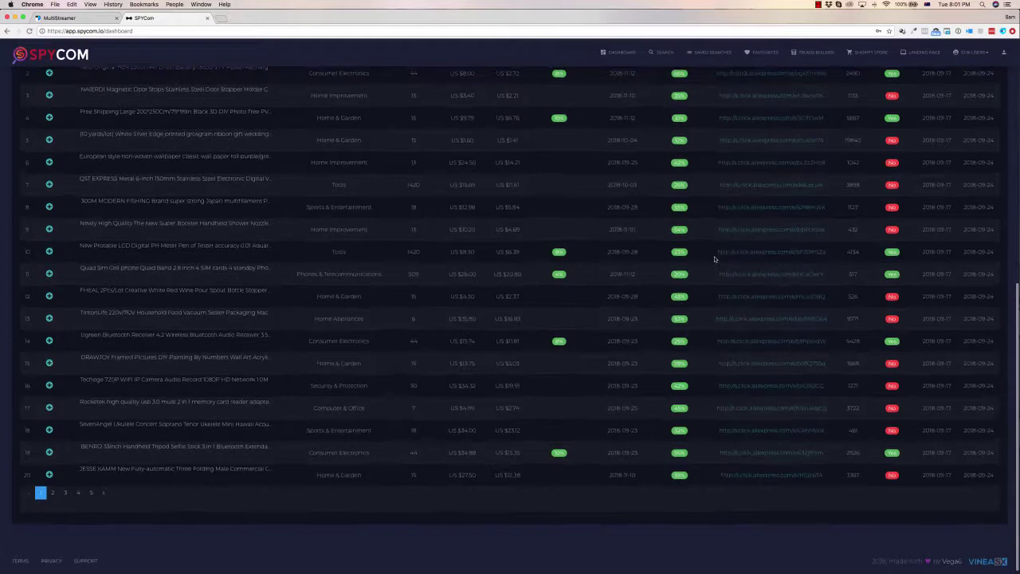
{"action": "scroll", "coordinate": [725, 255], "scroll_direction": "up", "scroll_amount": 10}
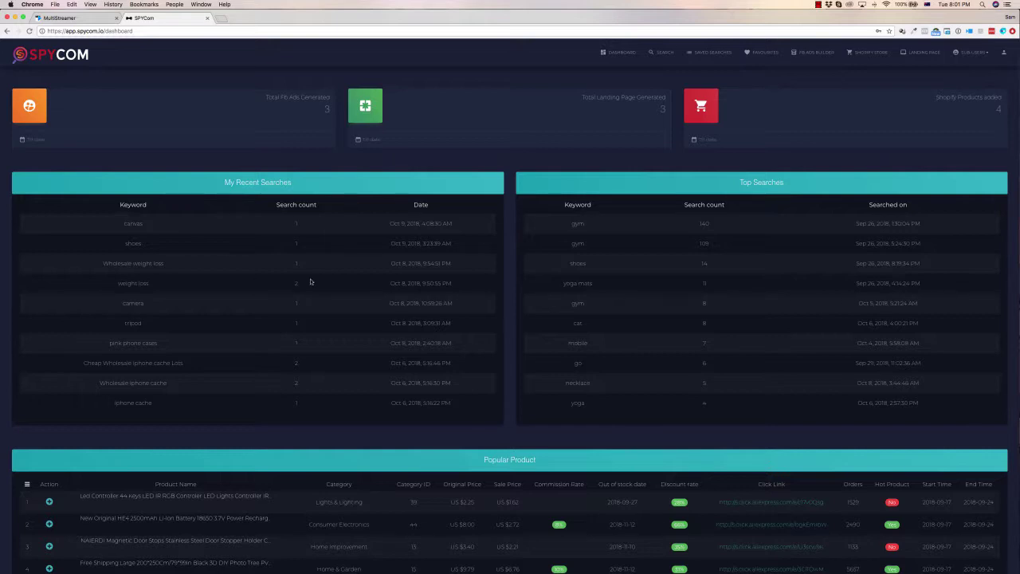
{"action": "scroll", "coordinate": [307, 247], "scroll_direction": "down", "scroll_amount": 5}
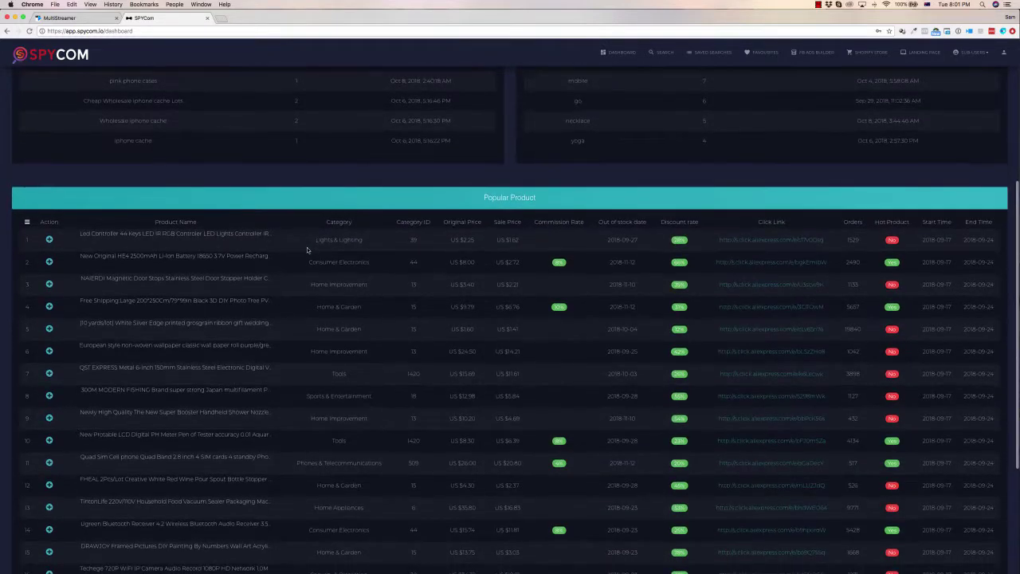
{"action": "scroll", "coordinate": [369, 275], "scroll_direction": "down", "scroll_amount": 2}
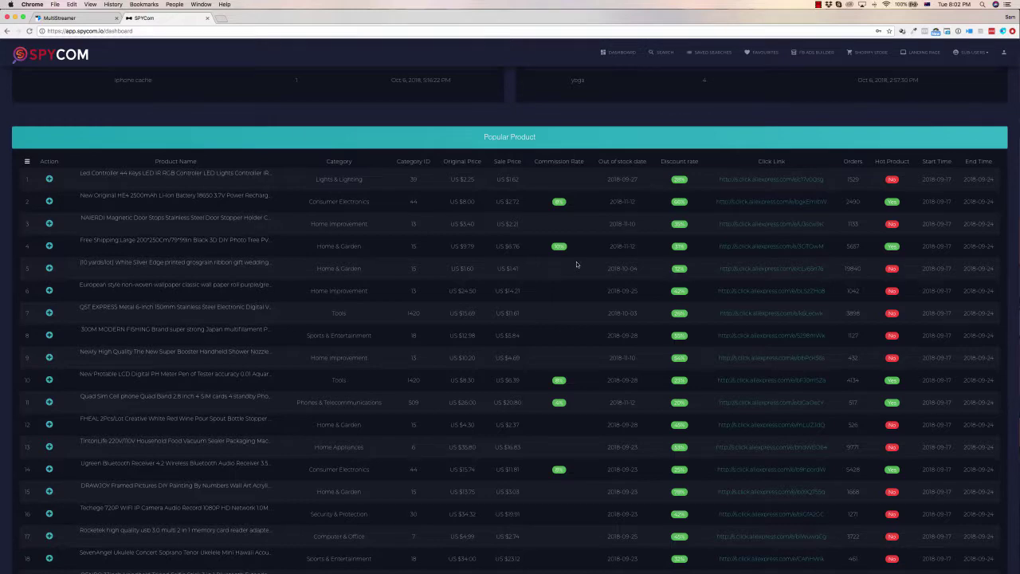
{"action": "scroll", "coordinate": [576, 264], "scroll_direction": "up", "scroll_amount": 1}
{"action": "scroll", "coordinate": [576, 263], "scroll_direction": "up", "scroll_amount": 4}
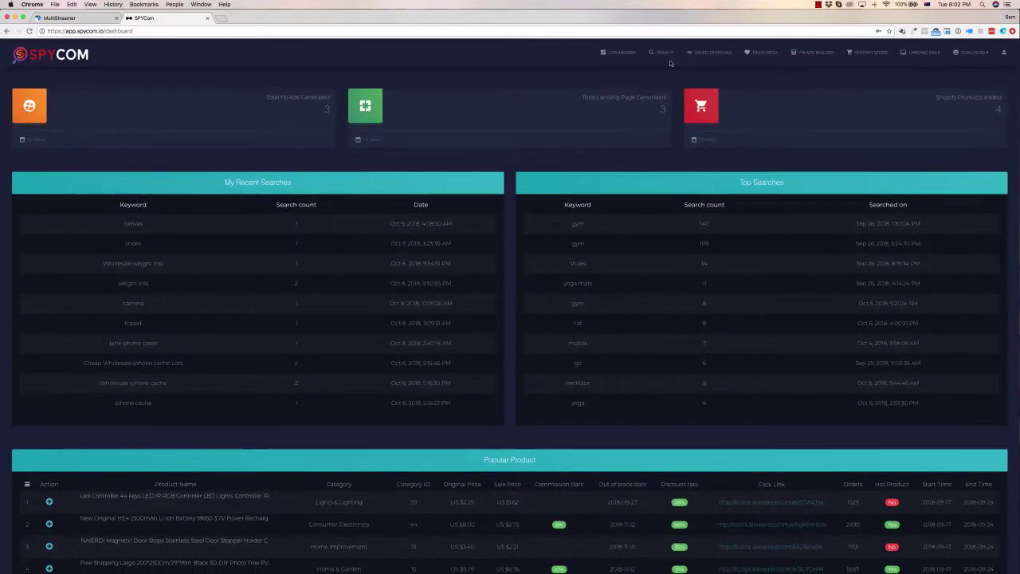
{"action": "left_click", "coordinate": [663, 52]}
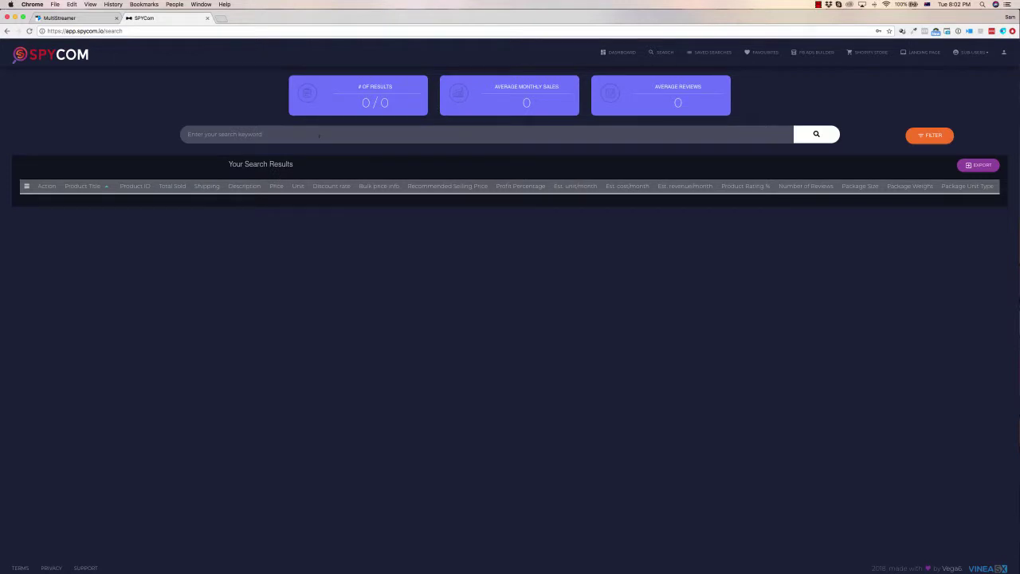
{"action": "type", "text": "yoga"}
{"action": "left_click", "coordinate": [820, 137]}
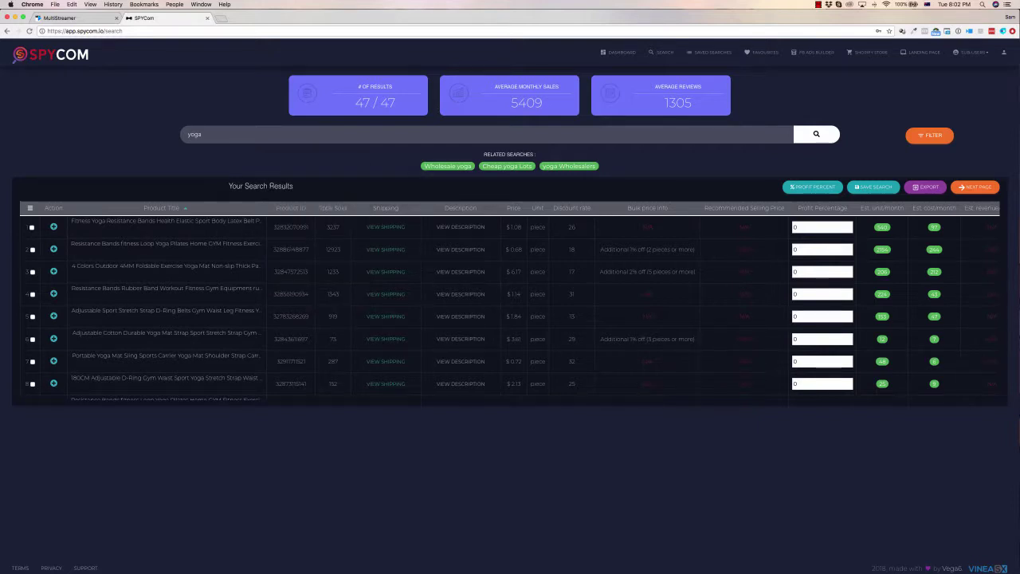
Highlight the first product's total sold count and the second product's bulk price discount note.
{"action": "double_click", "coordinate": [337, 228]}
{"action": "left_click_drag", "start_coordinate": [599, 250], "coordinate": [695, 249]}
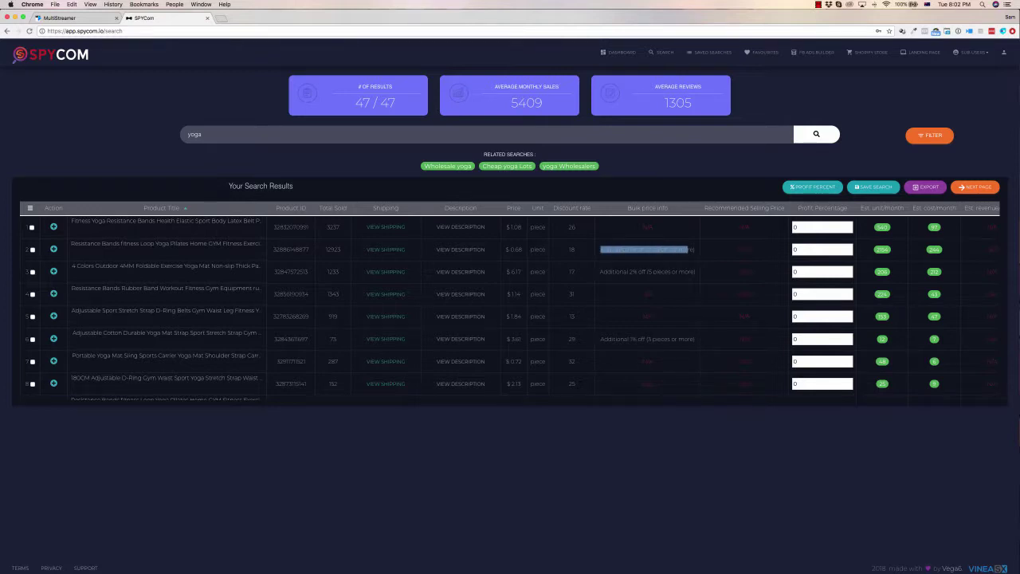
{"action": "scroll", "coordinate": [797, 250], "scroll_direction": "right", "scroll_amount": 2}
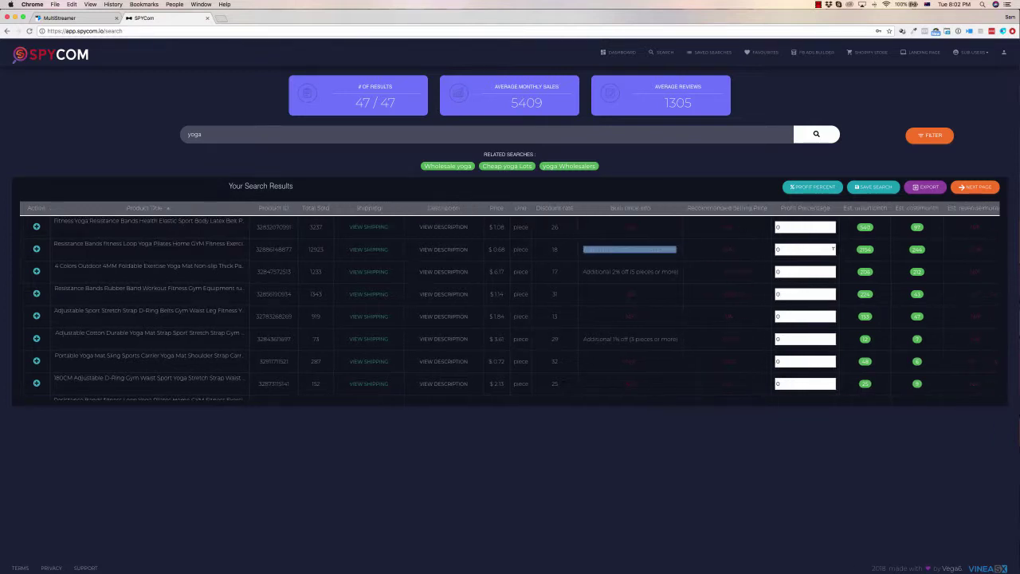
Set the second yoga result's profit percentage to 35, replacing an initial 12.
{"action": "double_click", "coordinate": [774, 248]}
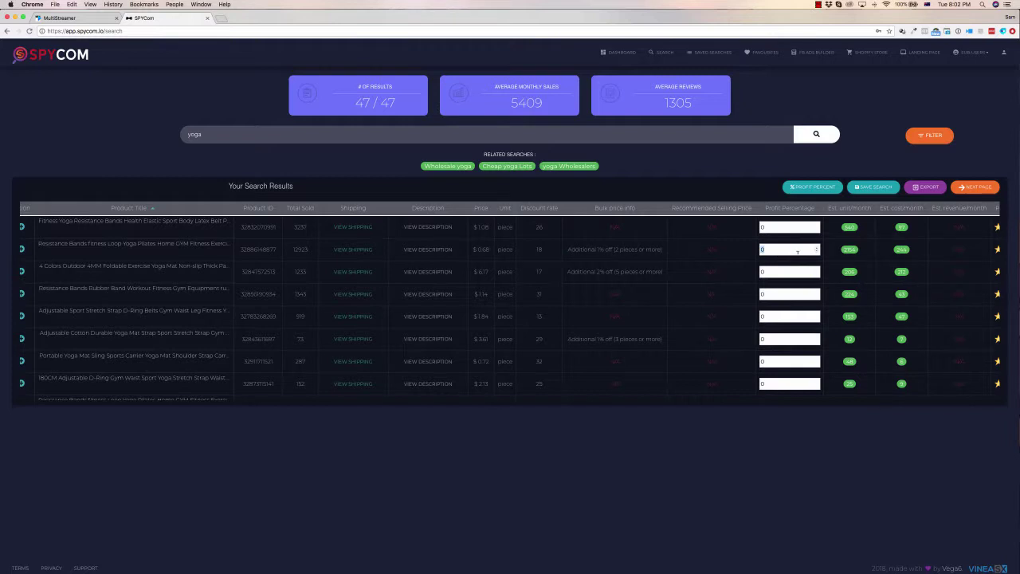
{"action": "type", "text": "12"}
{"action": "left_click_drag", "start_coordinate": [767, 249], "coordinate": [753, 252]}
{"action": "type", "text": "3"}
{"action": "type", "text": "5"}
{"action": "scroll", "coordinate": [560, 254], "scroll_direction": "right", "scroll_amount": 2}
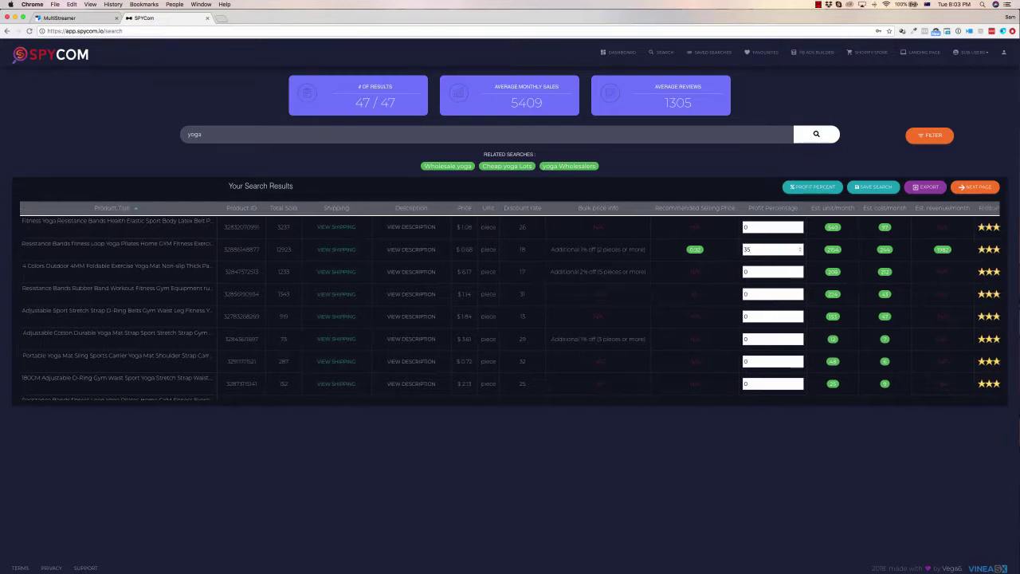
{"action": "scroll", "coordinate": [510, 303], "scroll_direction": "right", "scroll_amount": 3}
{"action": "scroll", "coordinate": [510, 303], "scroll_direction": "right", "scroll_amount": 3}
{"action": "scroll", "coordinate": [510, 303], "scroll_direction": "right", "scroll_amount": 3}
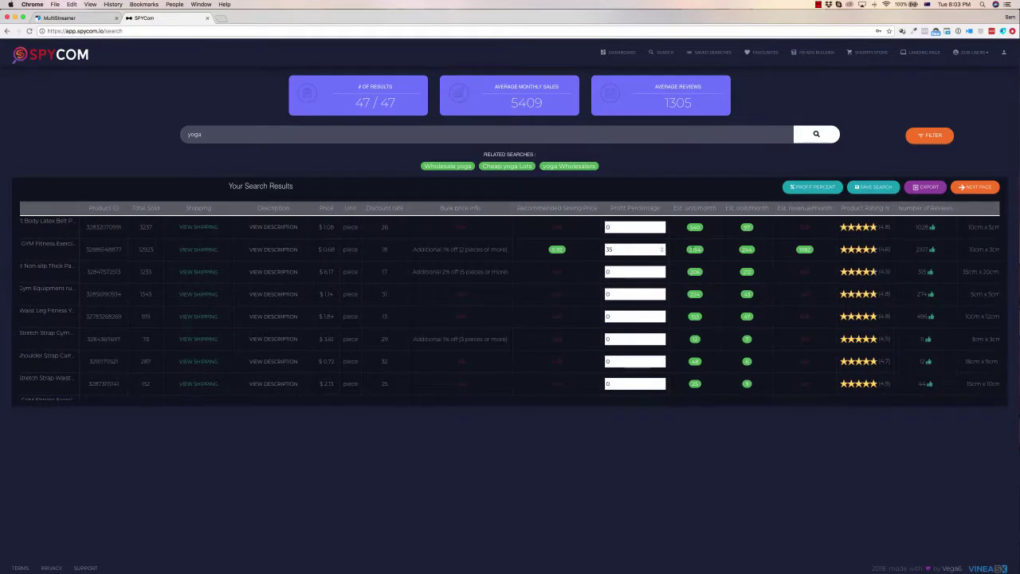
{"action": "scroll", "coordinate": [509, 303], "scroll_direction": "right", "scroll_amount": 1}
{"action": "scroll", "coordinate": [510, 303], "scroll_direction": "right", "scroll_amount": 1}
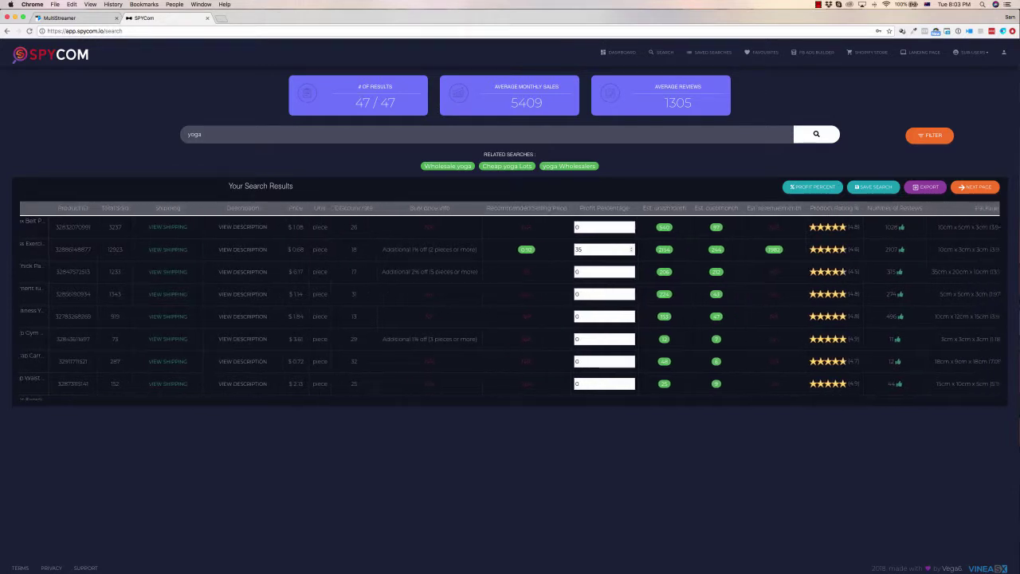
{"action": "scroll", "coordinate": [510, 303], "scroll_direction": "right", "scroll_amount": 1}
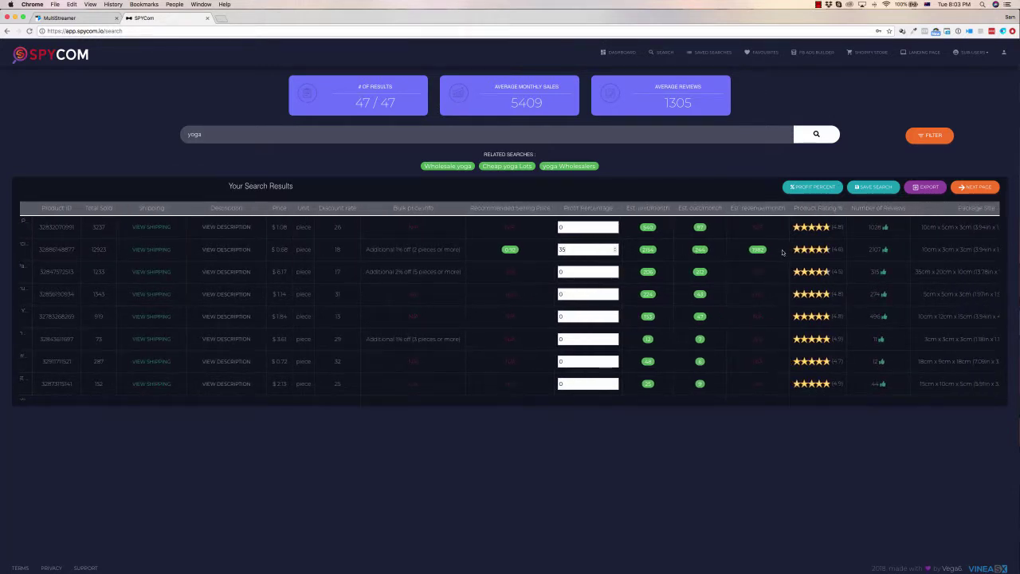
{"action": "scroll", "coordinate": [781, 252], "scroll_direction": "right", "scroll_amount": 1}
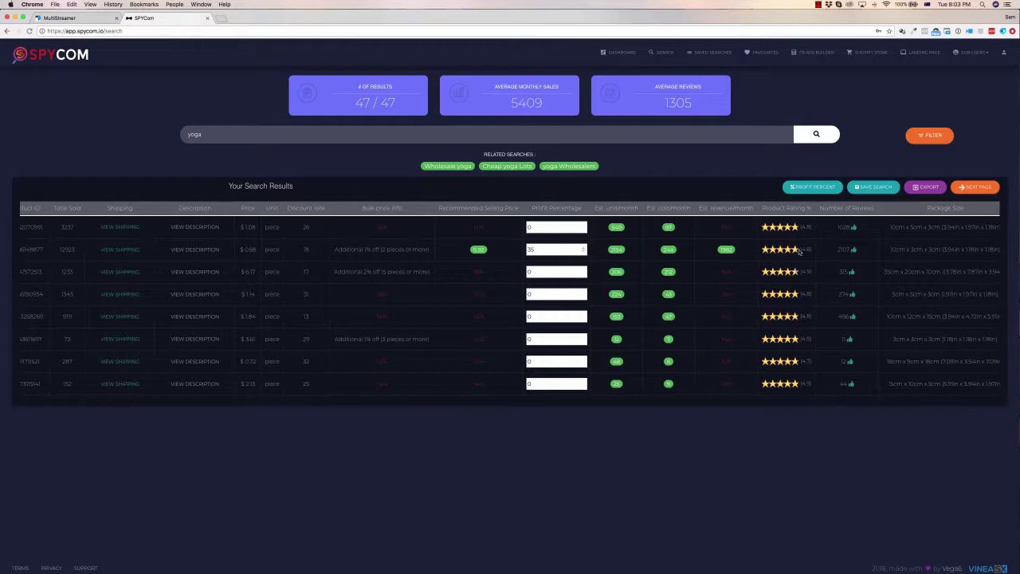
{"action": "scroll", "coordinate": [510, 302], "scroll_direction": "right", "scroll_amount": 2}
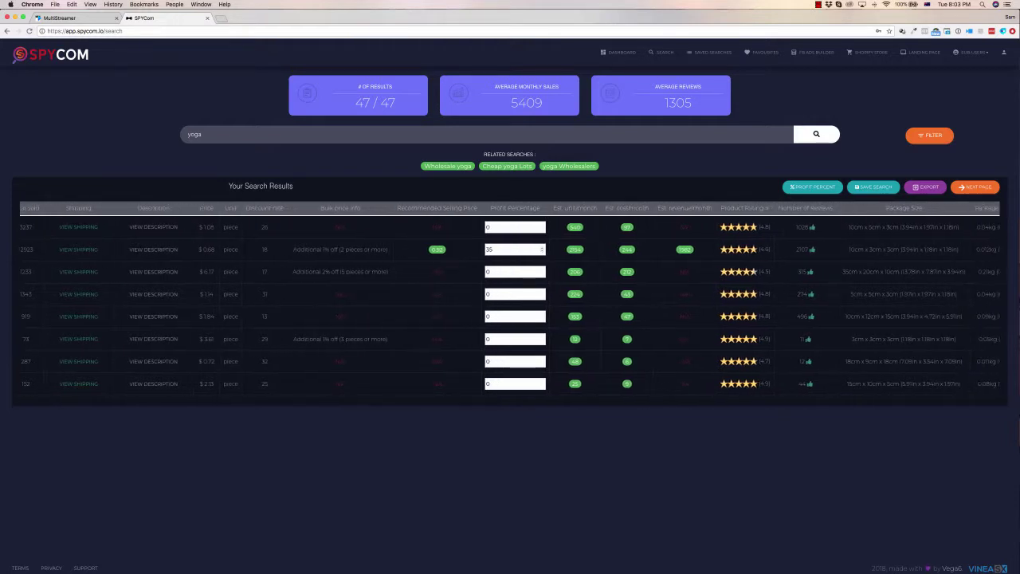
{"action": "scroll", "coordinate": [510, 303], "scroll_direction": "right", "scroll_amount": 3}
{"action": "scroll", "coordinate": [892, 254], "scroll_direction": "right", "scroll_amount": 5}
{"action": "scroll", "coordinate": [892, 254], "scroll_direction": "right", "scroll_amount": 3}
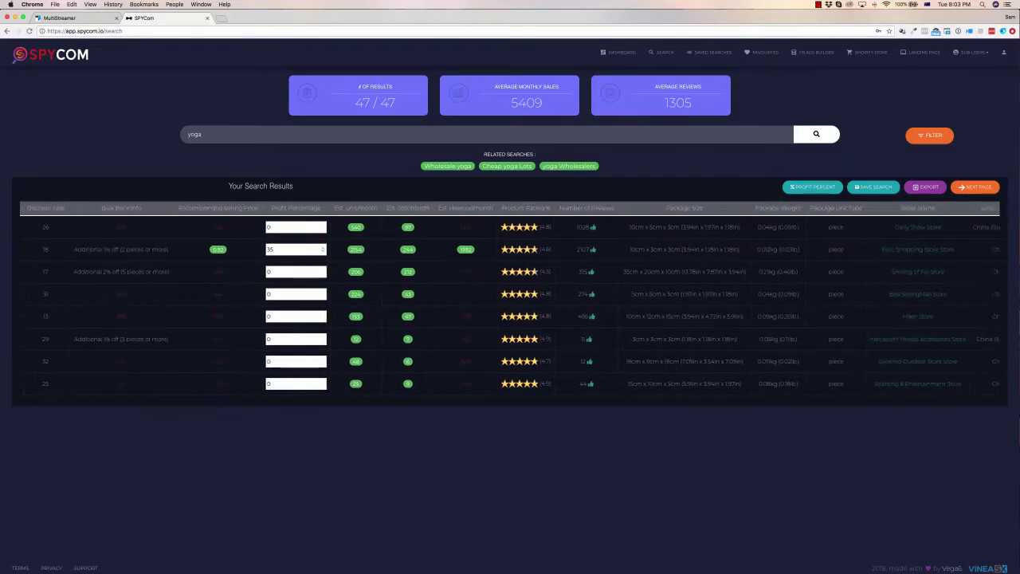
{"action": "scroll", "coordinate": [876, 254], "scroll_direction": "right", "scroll_amount": 5}
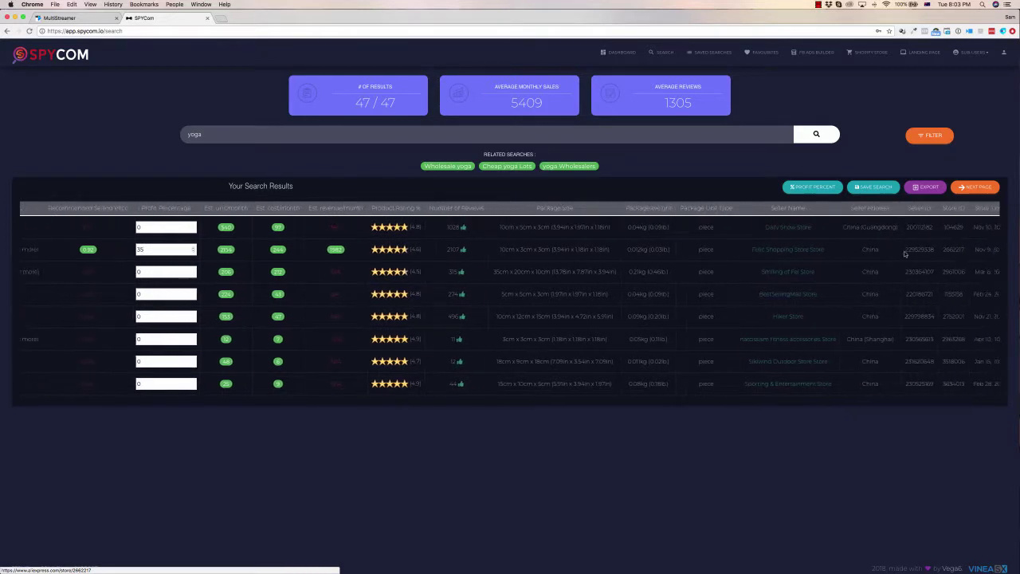
{"action": "scroll", "coordinate": [837, 254], "scroll_direction": "right", "scroll_amount": 6}
{"action": "scroll", "coordinate": [805, 253], "scroll_direction": "right", "scroll_amount": 2}
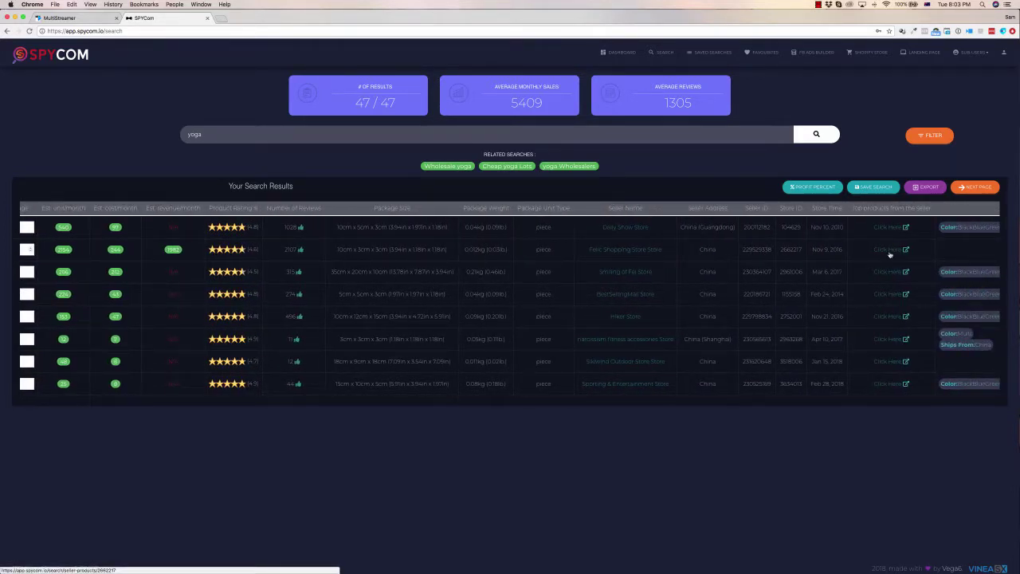
{"action": "scroll", "coordinate": [889, 253], "scroll_direction": "right", "scroll_amount": 3}
{"action": "scroll", "coordinate": [876, 253], "scroll_direction": "right", "scroll_amount": 2}
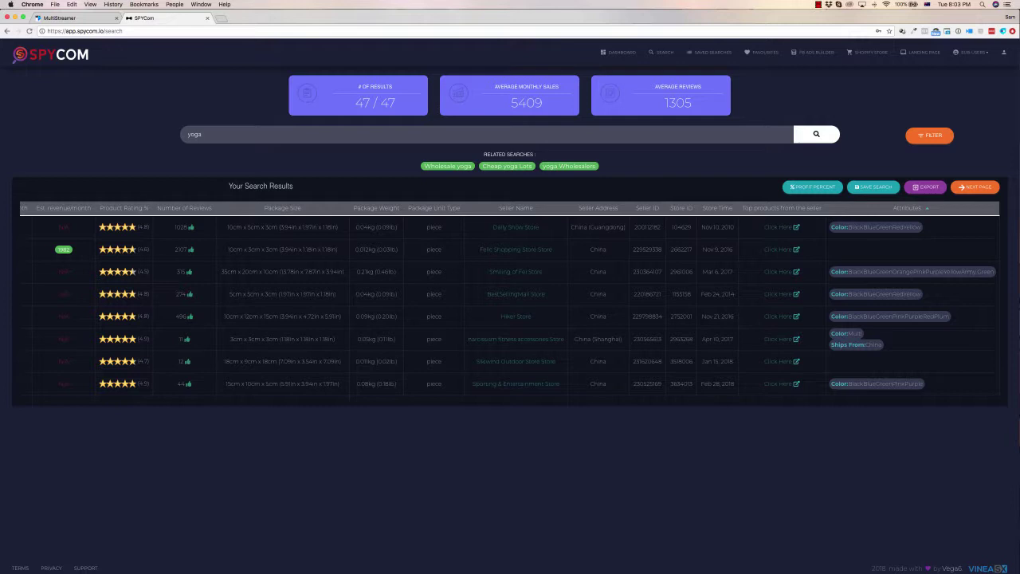
{"action": "scroll", "coordinate": [877, 264], "scroll_direction": "left", "scroll_amount": 5}
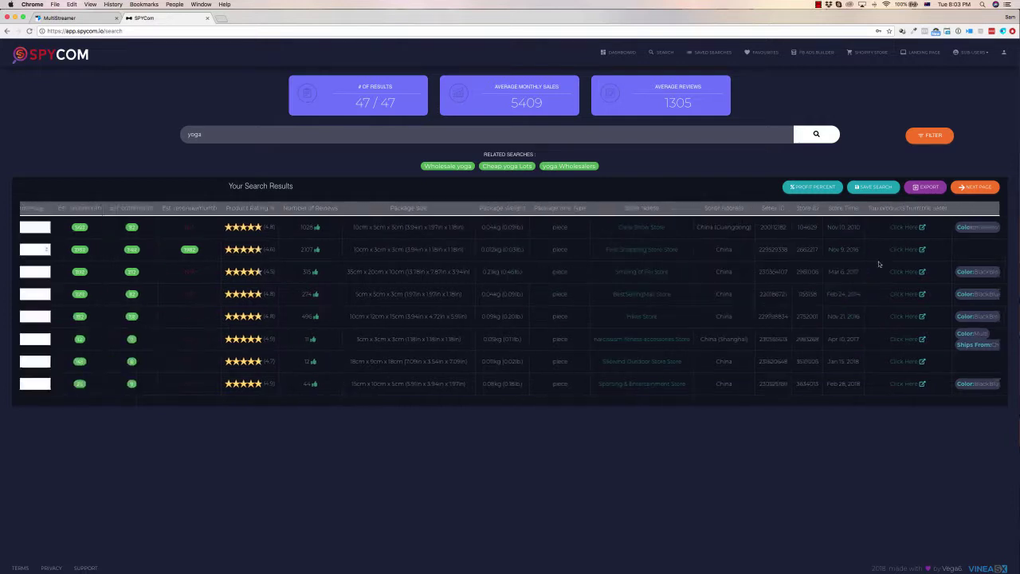
{"action": "scroll", "coordinate": [880, 264], "scroll_direction": "left", "scroll_amount": 5}
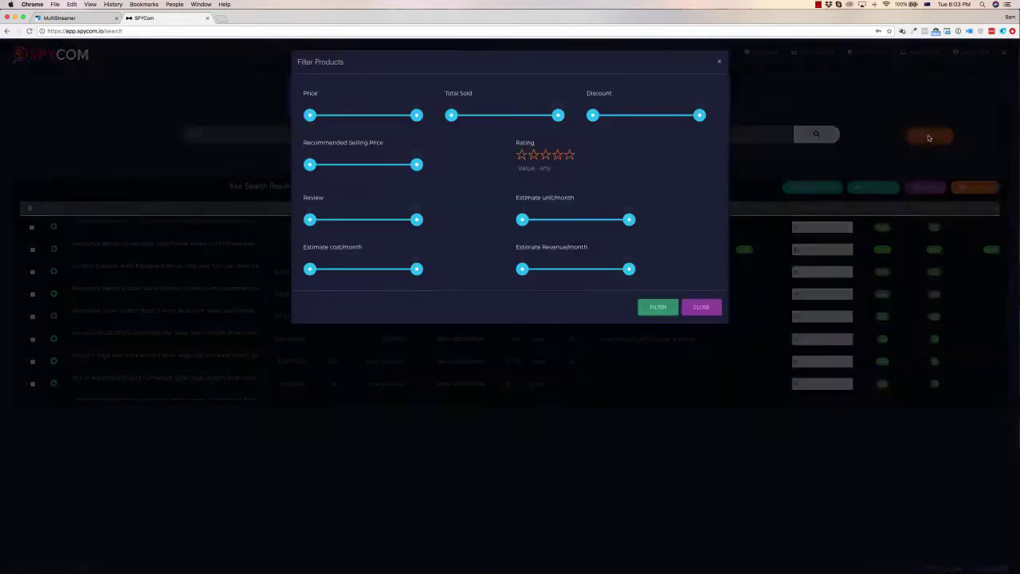
{"action": "left_click", "coordinate": [929, 134]}
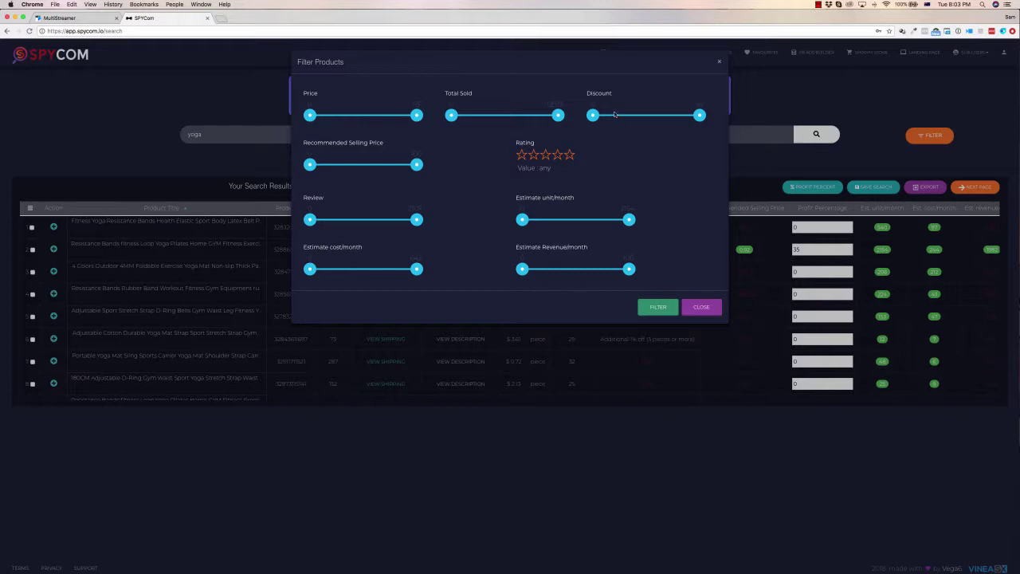
{"action": "left_click", "coordinate": [718, 63]}
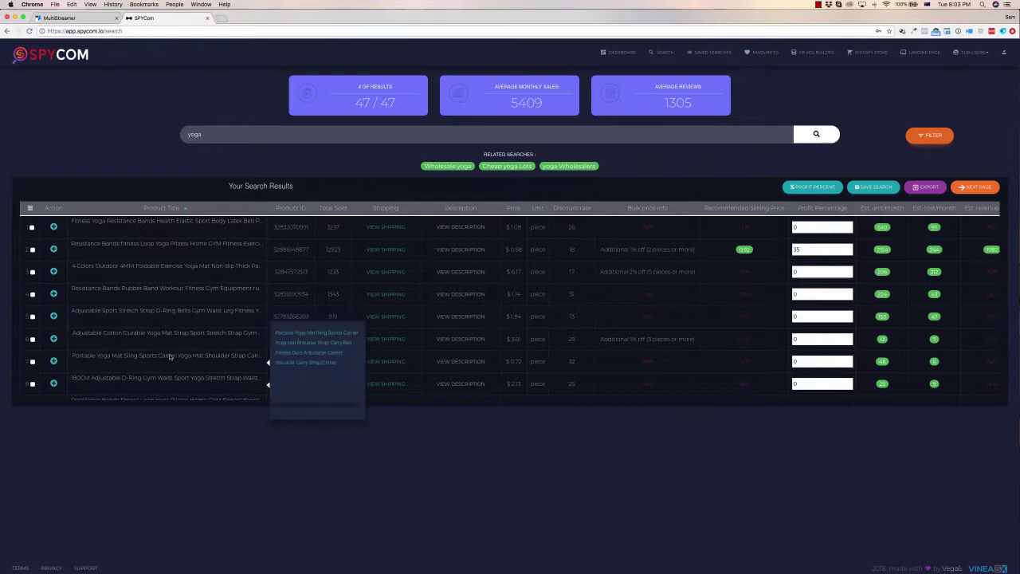
{"action": "mouse_move", "coordinate": [53, 227]}
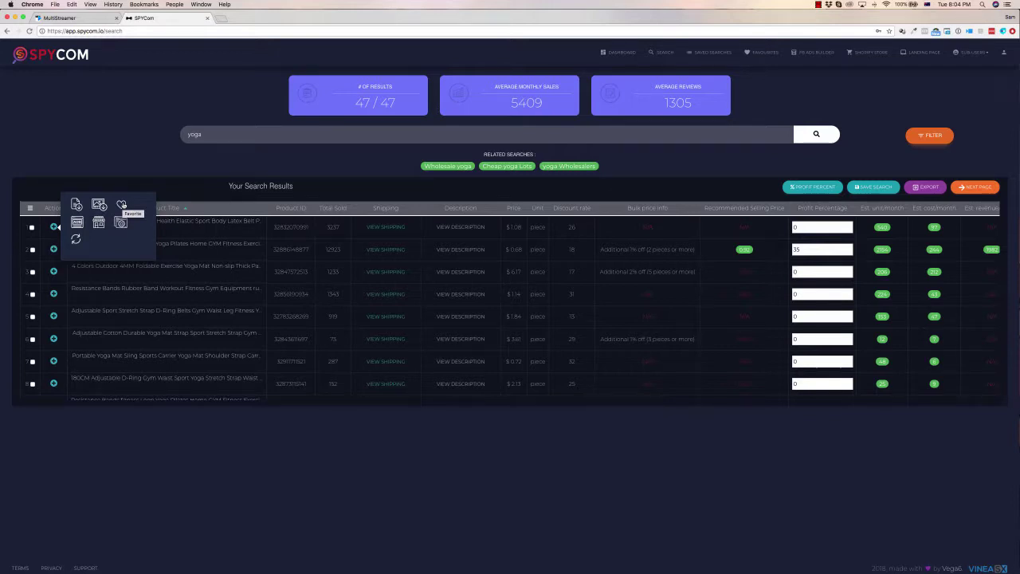
Scroll back up to the first yoga product's row and its action options.
{"action": "scroll", "coordinate": [80, 226], "scroll_direction": "up", "scroll_amount": 1}
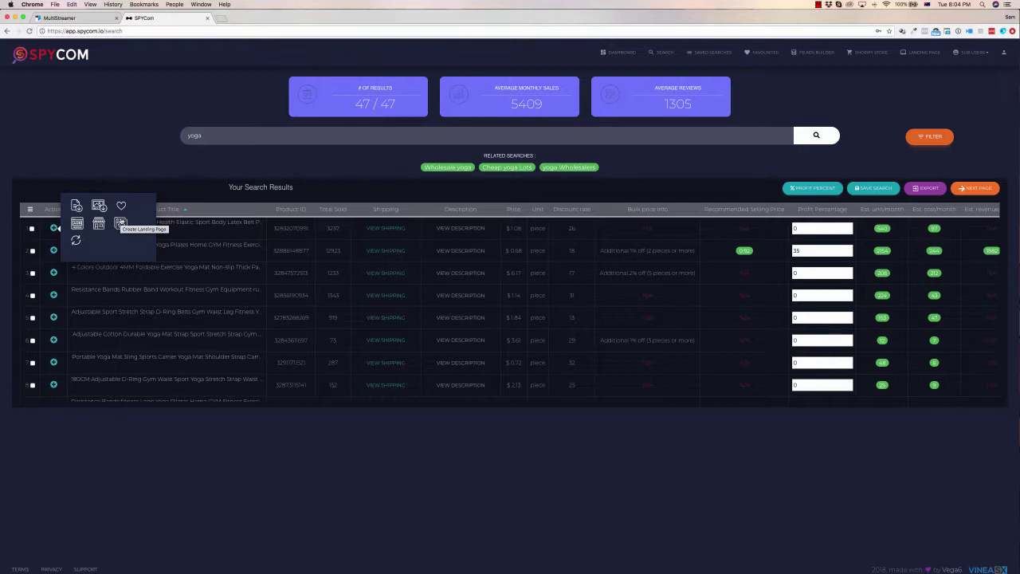
Start a 1080x1080 Facebook ad from the first yoga product and request the template choices.
{"action": "left_click", "coordinate": [77, 223]}
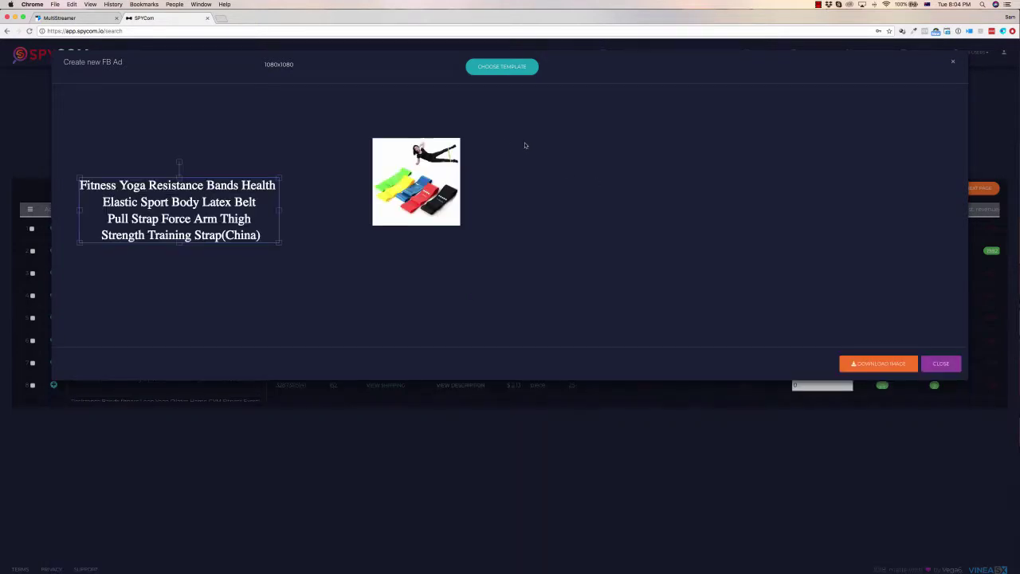
{"action": "left_click", "coordinate": [336, 67]}
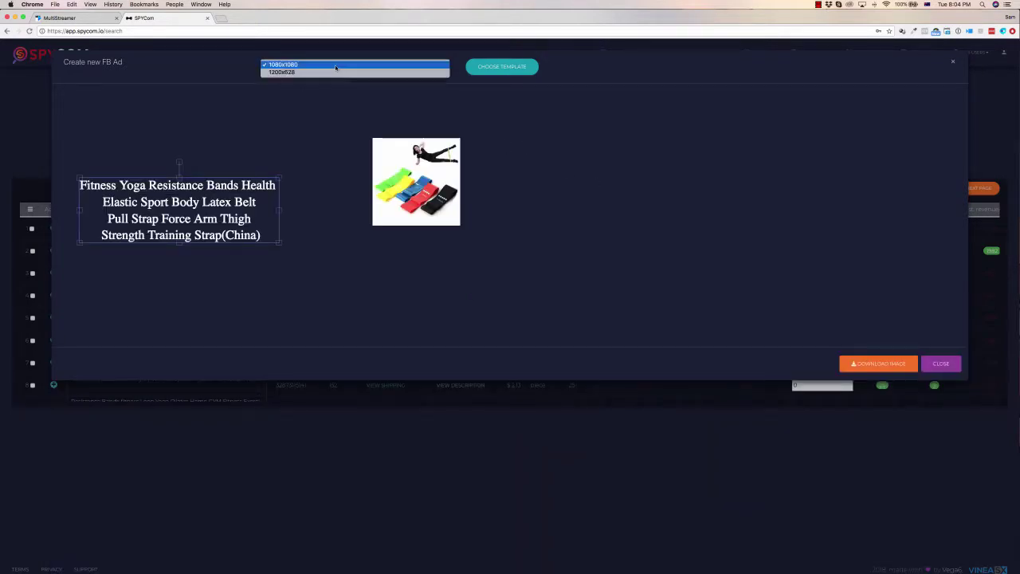
{"action": "left_click", "coordinate": [203, 70]}
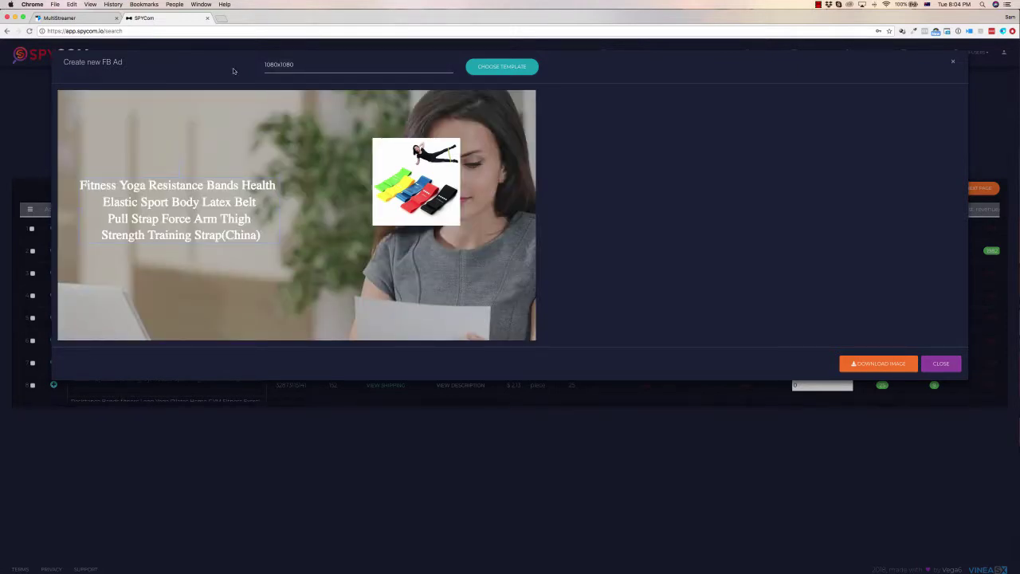
{"action": "left_click", "coordinate": [498, 68]}
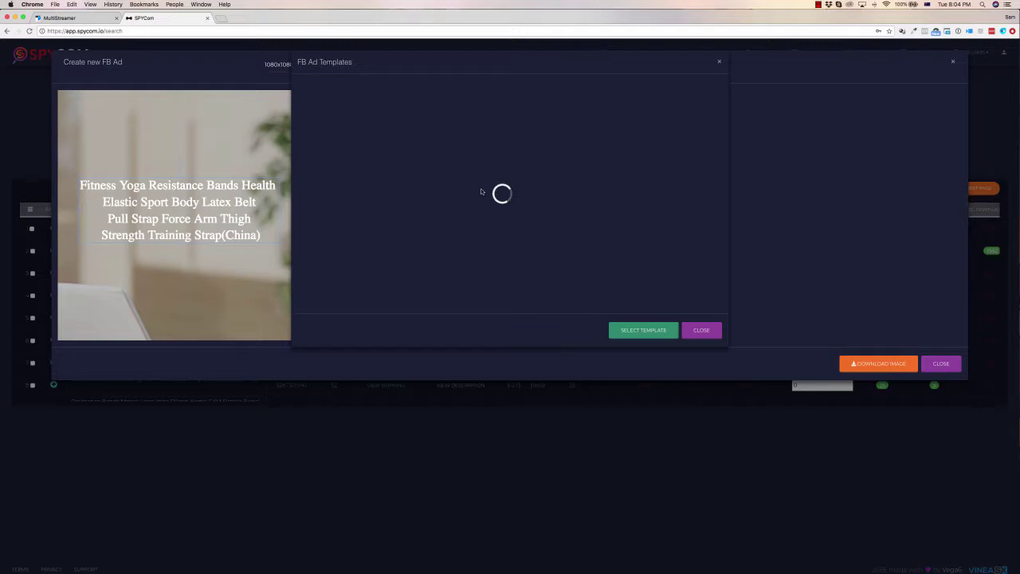
Dismiss the template chooser, move the product photo beside the woman's face, and select the headline.
{"action": "left_click", "coordinate": [721, 63]}
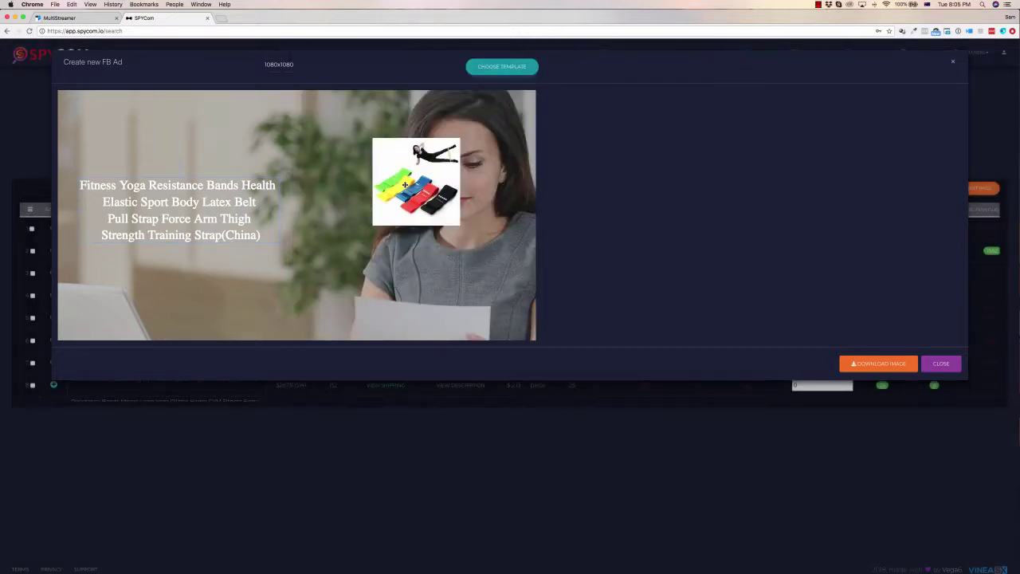
{"action": "left_click_drag", "start_coordinate": [405, 184], "coordinate": [346, 269]}
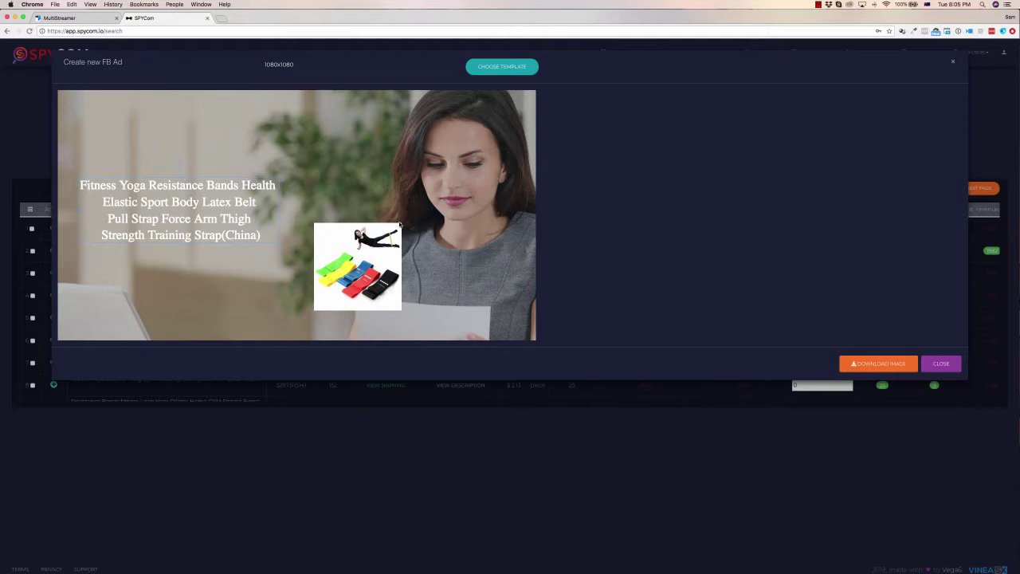
{"action": "left_click_drag", "start_coordinate": [400, 225], "coordinate": [439, 184]}
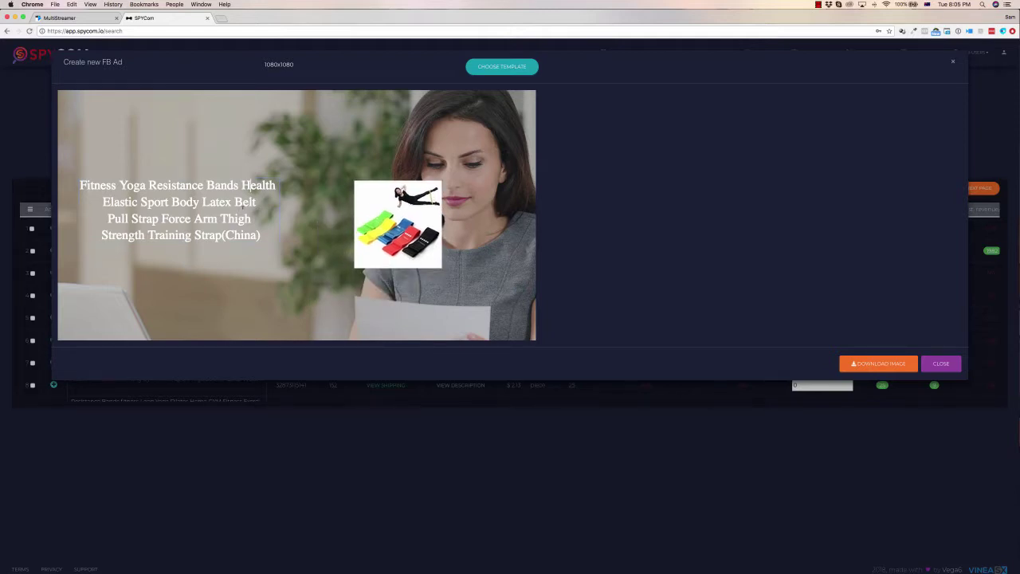
{"action": "left_click_drag", "start_coordinate": [259, 235], "coordinate": [56, 181]}
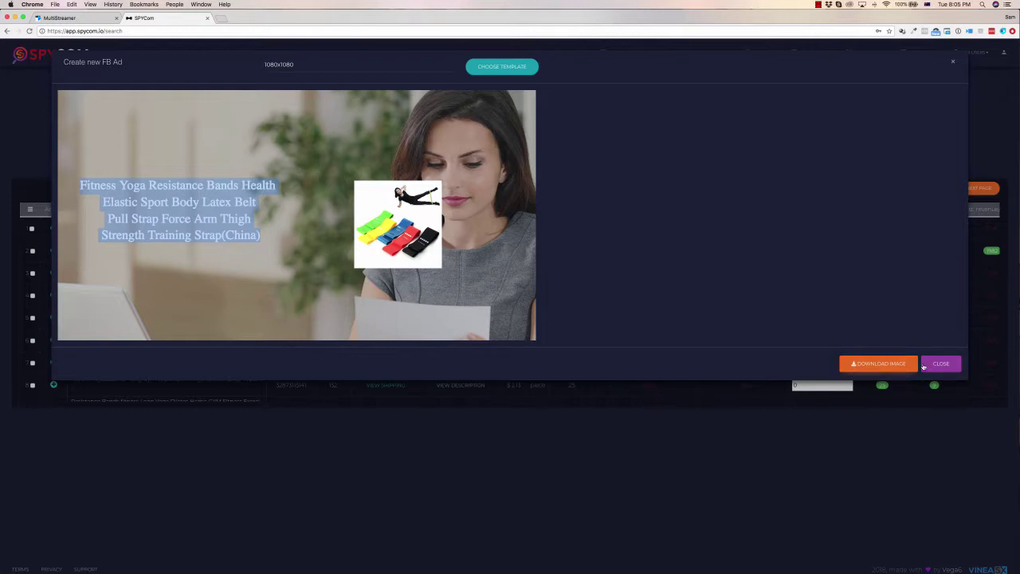
Close the Create new FB Ad dialog to return to the 47 yoga results.
{"action": "left_click", "coordinate": [941, 365]}
{"action": "mouse_move", "coordinate": [166, 245]}
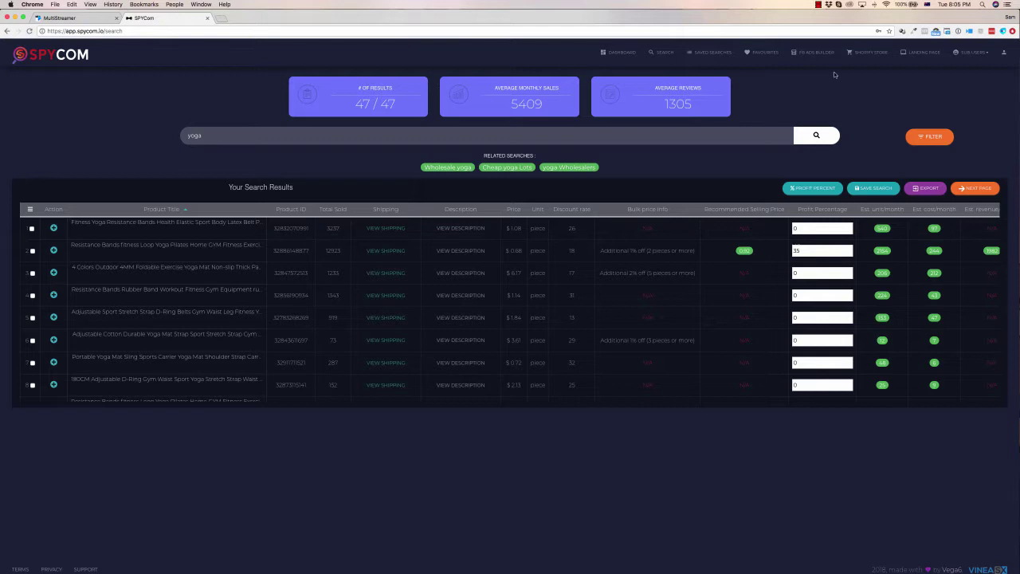
Visit the Favourites list, then return to the Dashboard overview.
{"action": "left_click", "coordinate": [765, 52]}
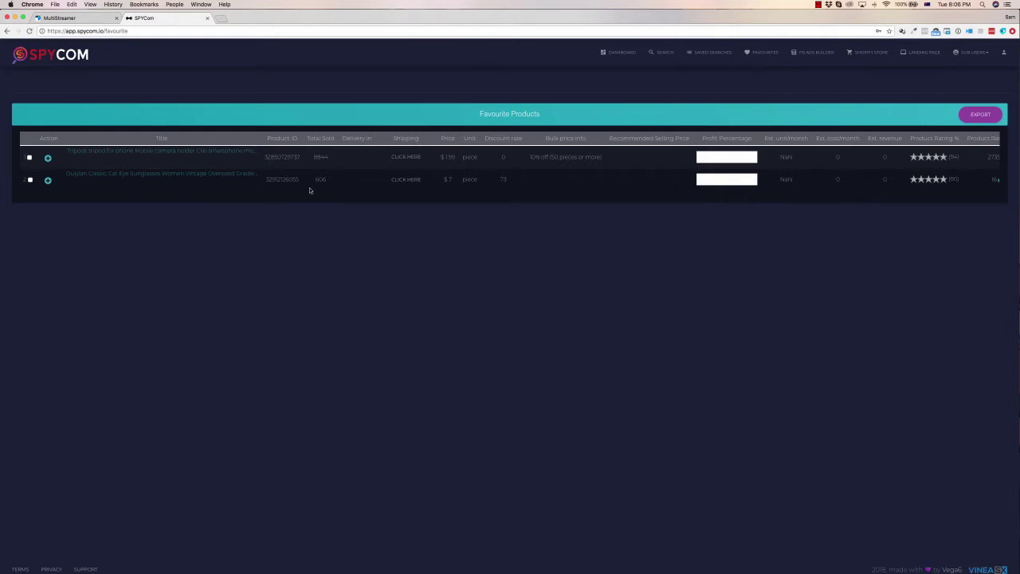
{"action": "left_click", "coordinate": [629, 55]}
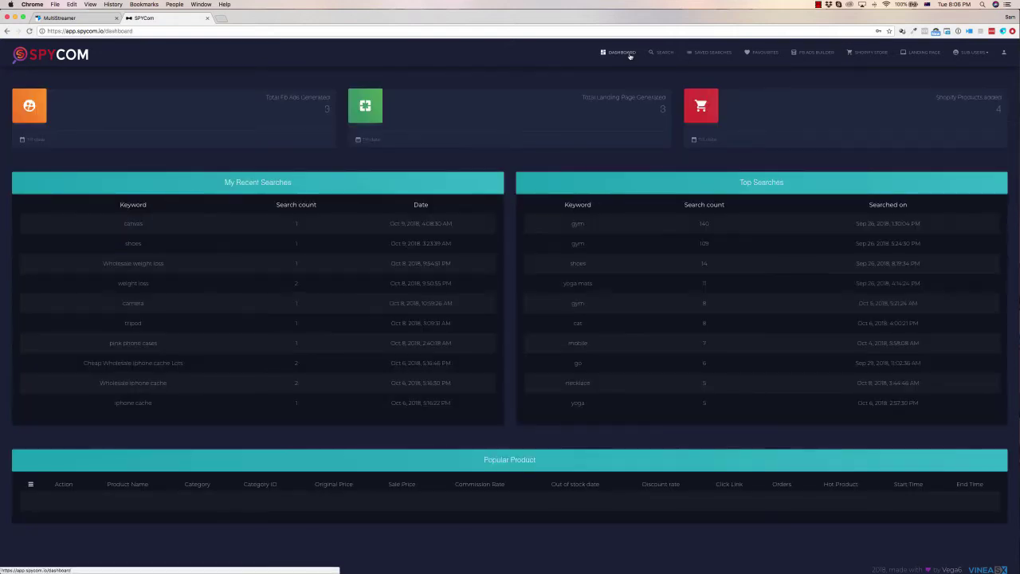